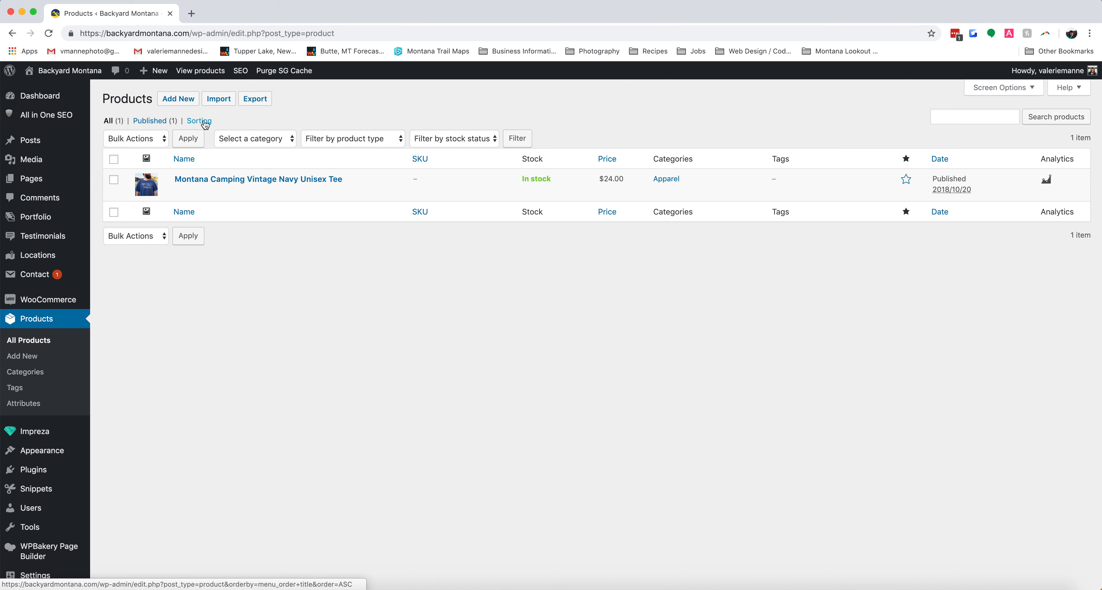
- Create a new product and name it "Golden Trout Sticker"
{"action": "left_click", "coordinate": [183, 99]}
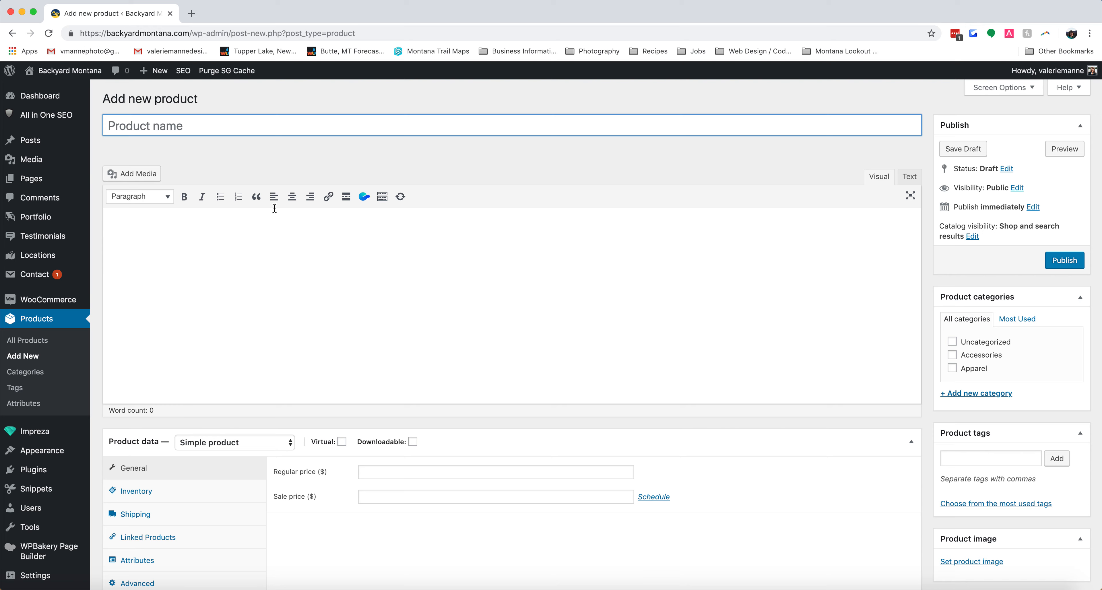
{"action": "left_click", "coordinate": [185, 126]}
{"action": "type", "text": "Golden Trout Sticker"}
{"action": "key", "text": "Tab"}
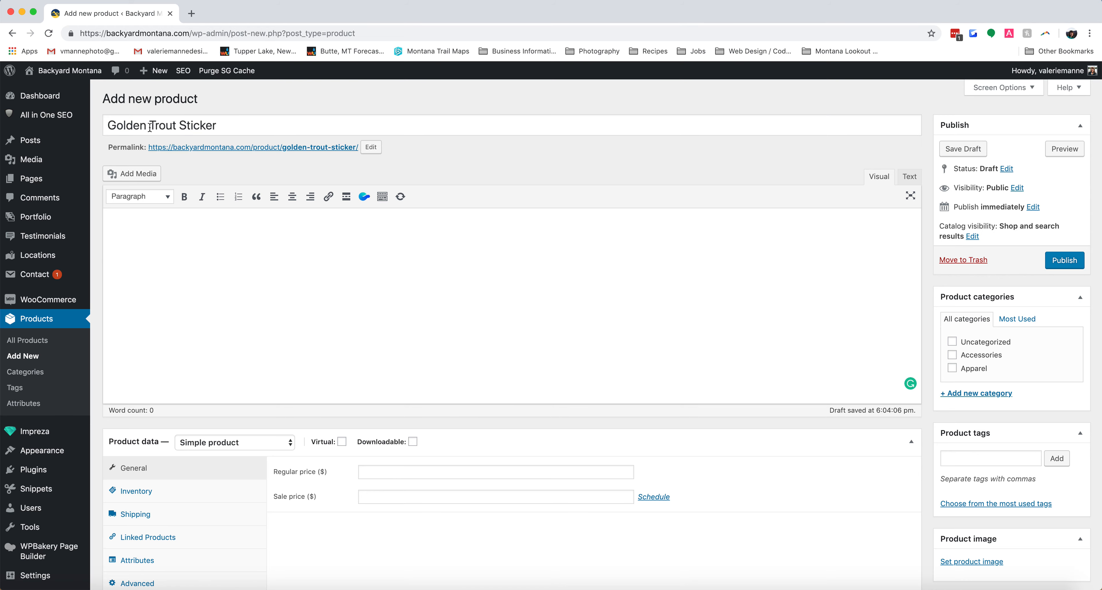
- Write "Long description goes here!" as the product's main description
{"action": "scroll", "coordinate": [186, 244], "scroll_direction": "down", "scroll_amount": 1}
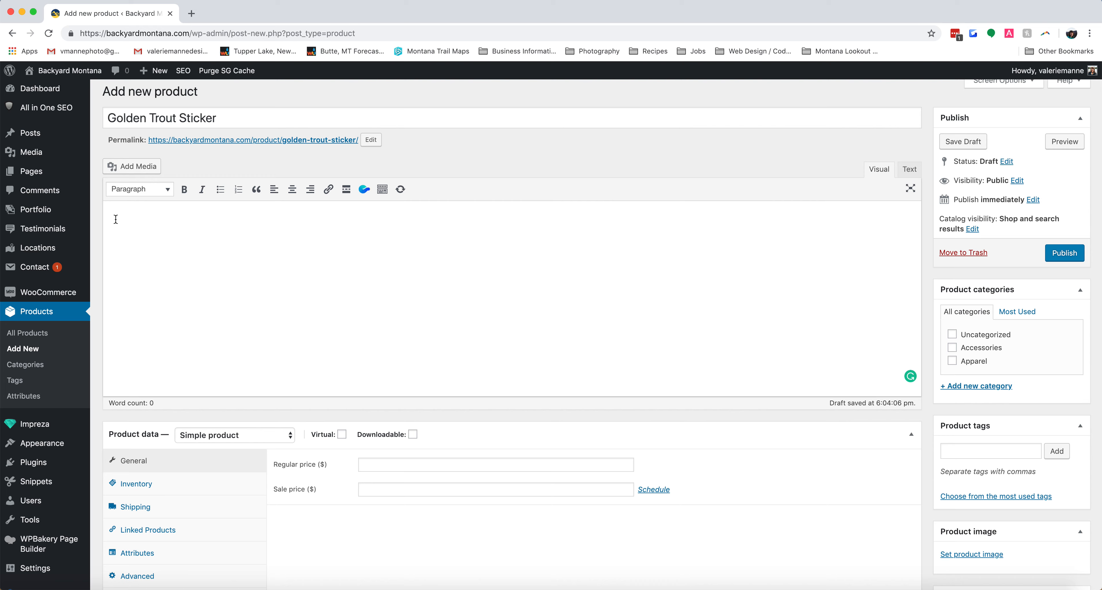
{"action": "type", "text": "ng description goes here!"}
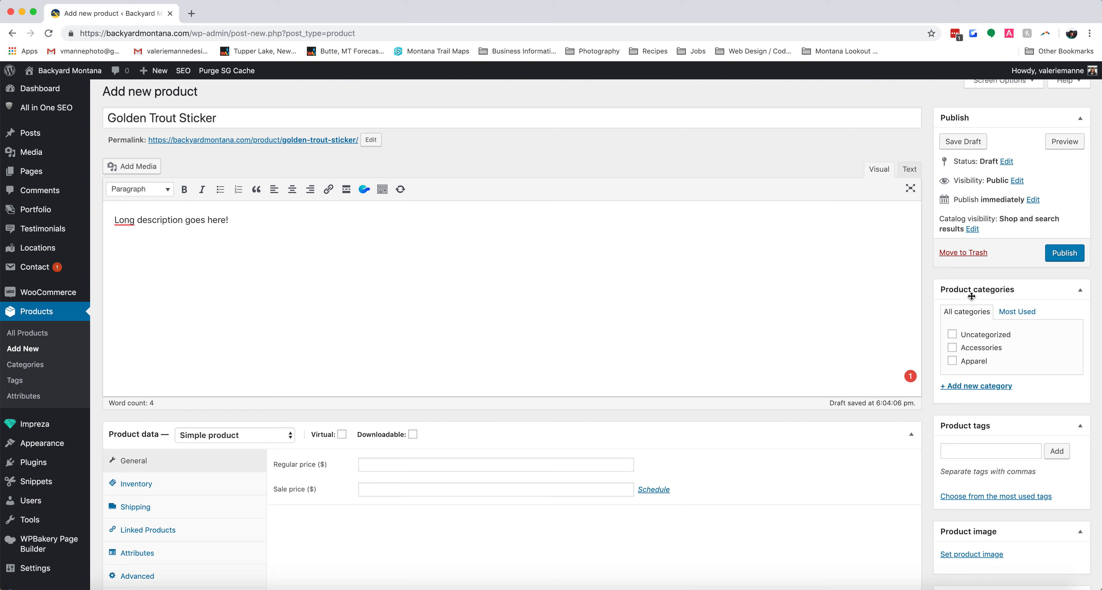
- Assign the product to the Accessories category and show the fields for adding a new category
{"action": "left_click", "coordinate": [961, 352]}
{"action": "left_click", "coordinate": [954, 388]}
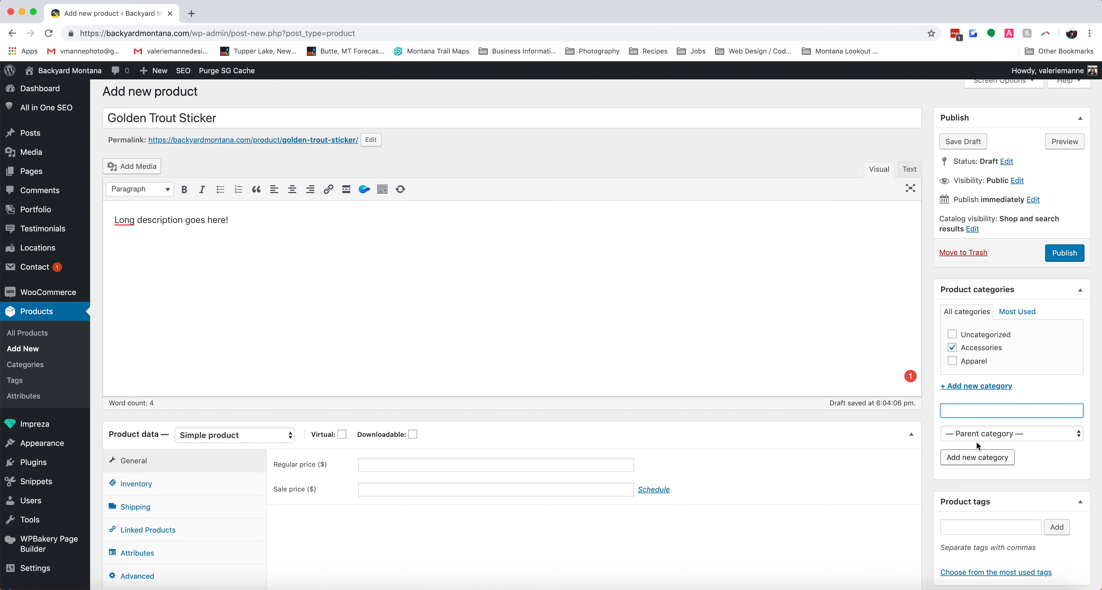
{"action": "left_click", "coordinate": [927, 412]}
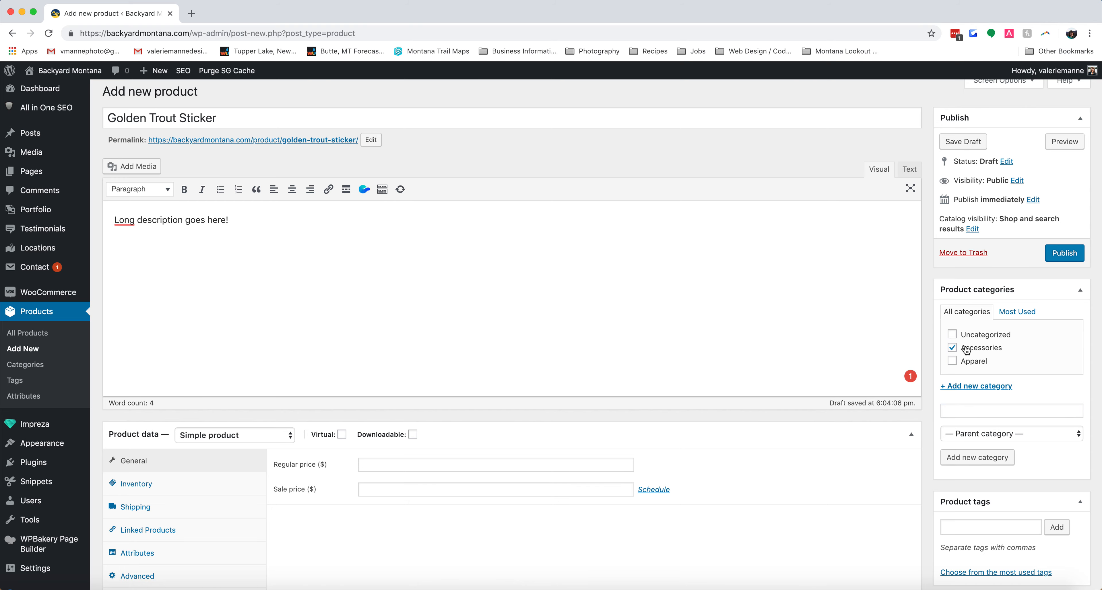
- Set the product image to golden-trout-image.jpg, the trout sticker picture from the media library
{"action": "scroll", "coordinate": [968, 351], "scroll_direction": "down", "scroll_amount": 6}
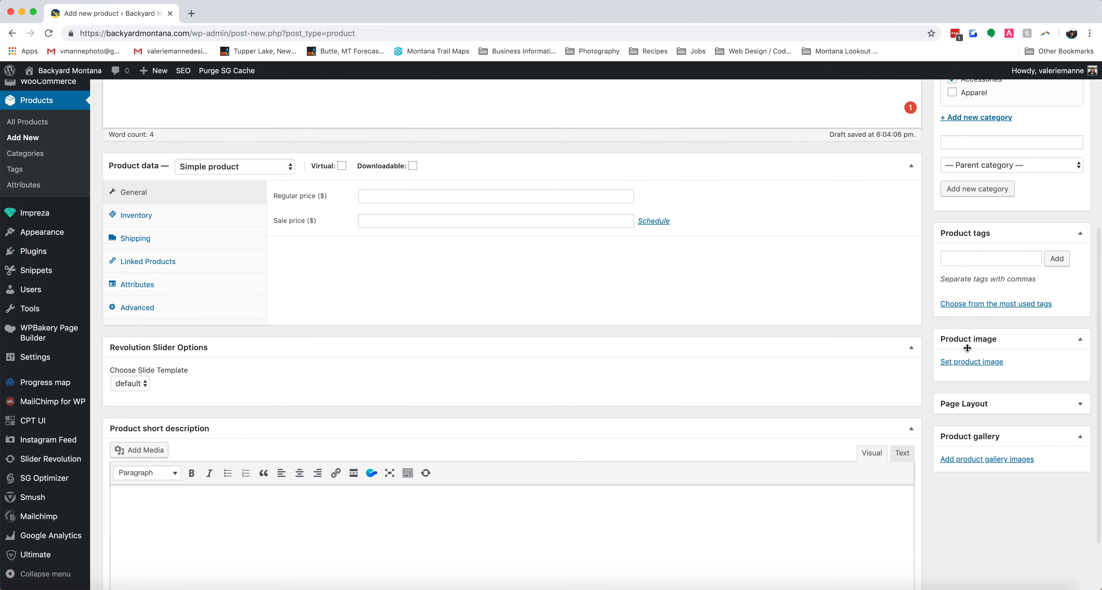
{"action": "left_click", "coordinate": [968, 362]}
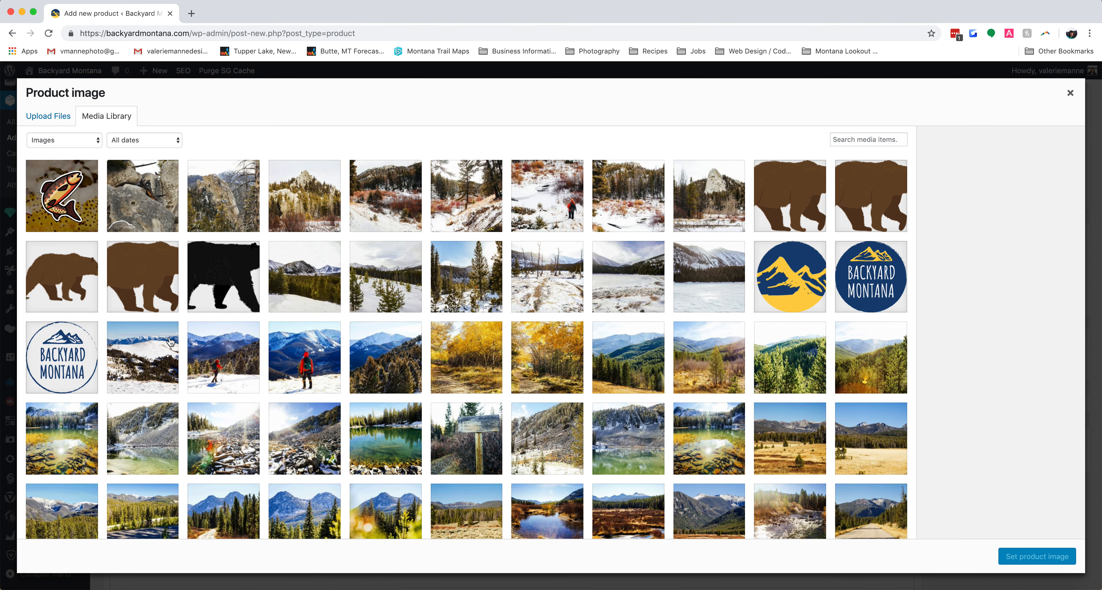
{"action": "left_click", "coordinate": [62, 117]}
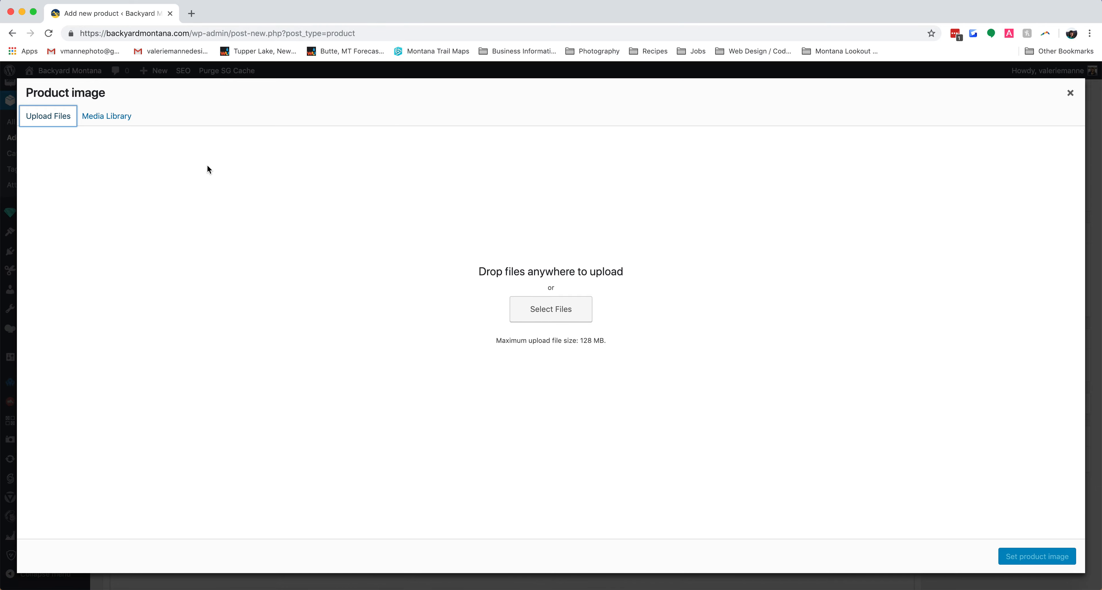
{"action": "left_click", "coordinate": [125, 116]}
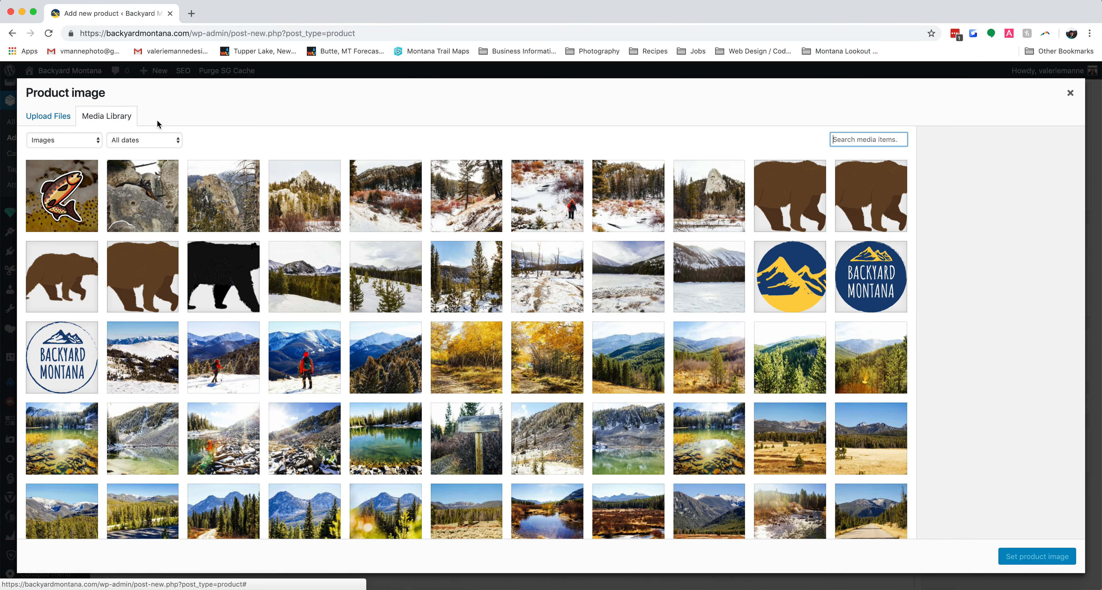
{"action": "left_click", "coordinate": [70, 196]}
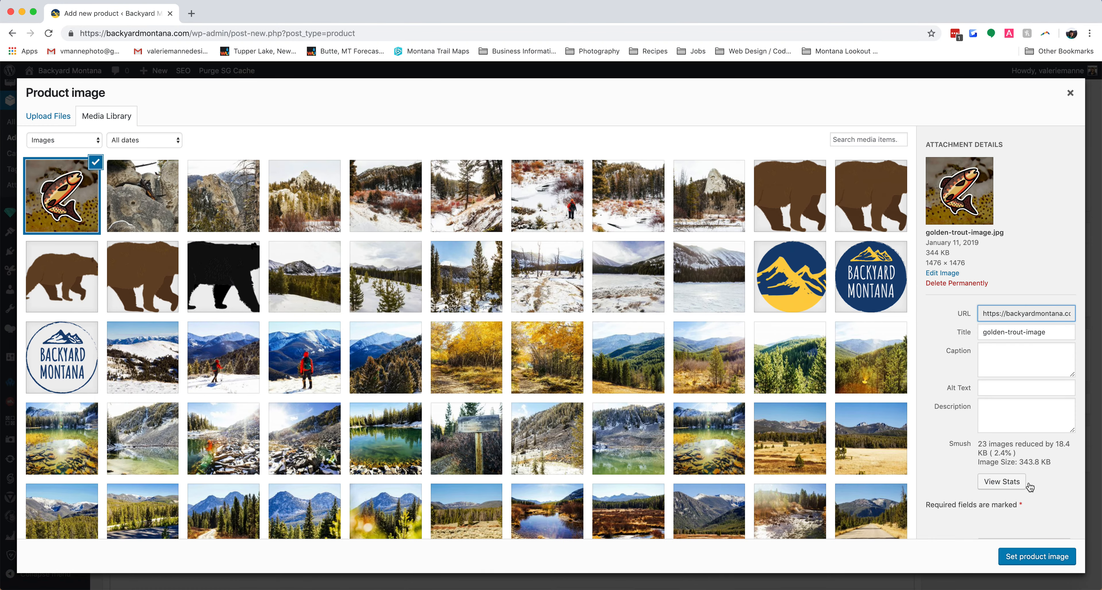
{"action": "left_click", "coordinate": [1035, 558]}
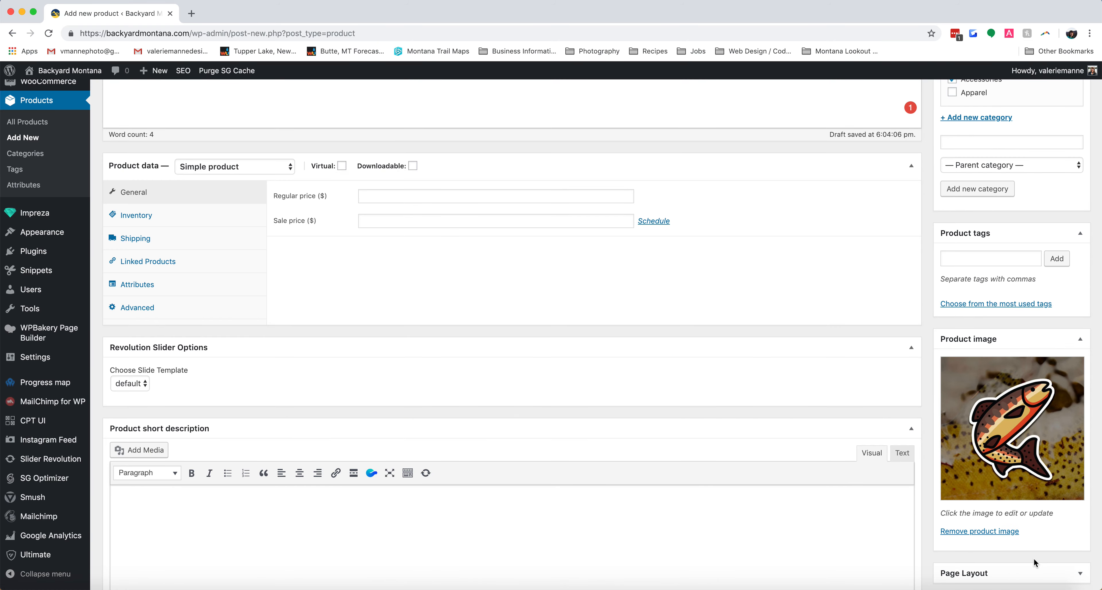
- Write "Short description goes here!" as the product short description
{"action": "scroll", "coordinate": [1055, 543], "scroll_direction": "down", "scroll_amount": 3}
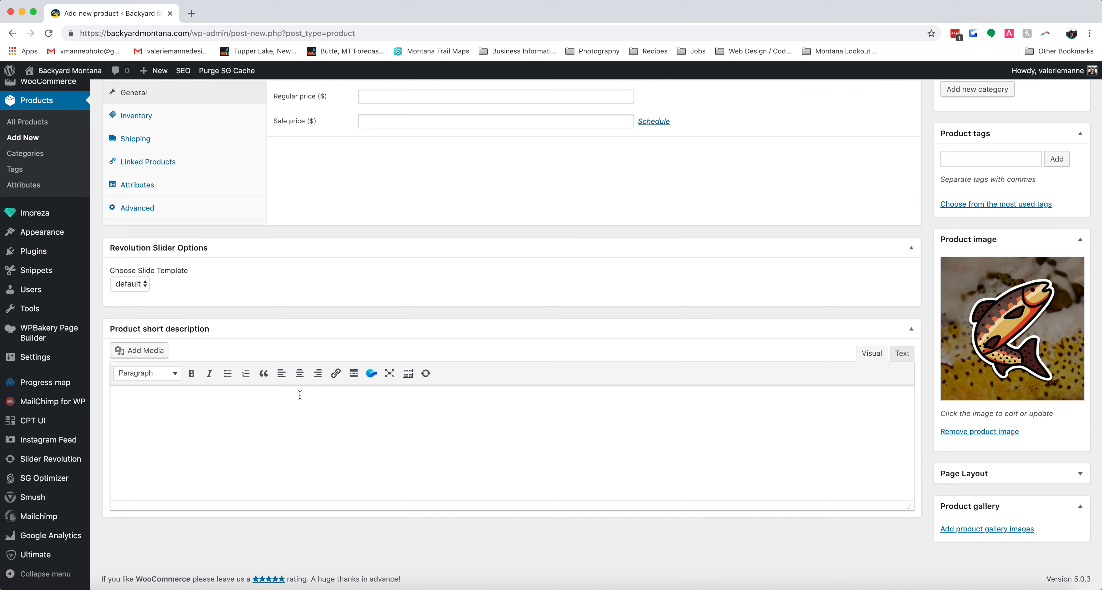
{"action": "left_click", "coordinate": [282, 392]}
{"action": "type", "text": "Short descri"}
{"action": "key", "text": "BackSpace"}
{"action": "type", "text": "ription goes here!"}
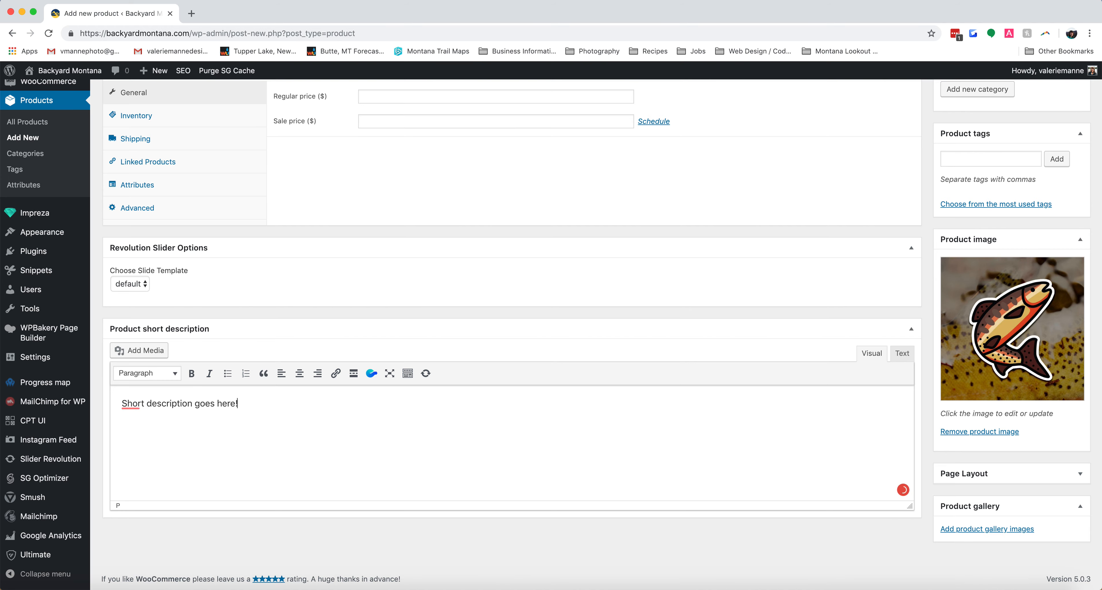
- Set the product's regular price to $3
{"action": "scroll", "coordinate": [362, 411], "scroll_direction": "up", "scroll_amount": 5}
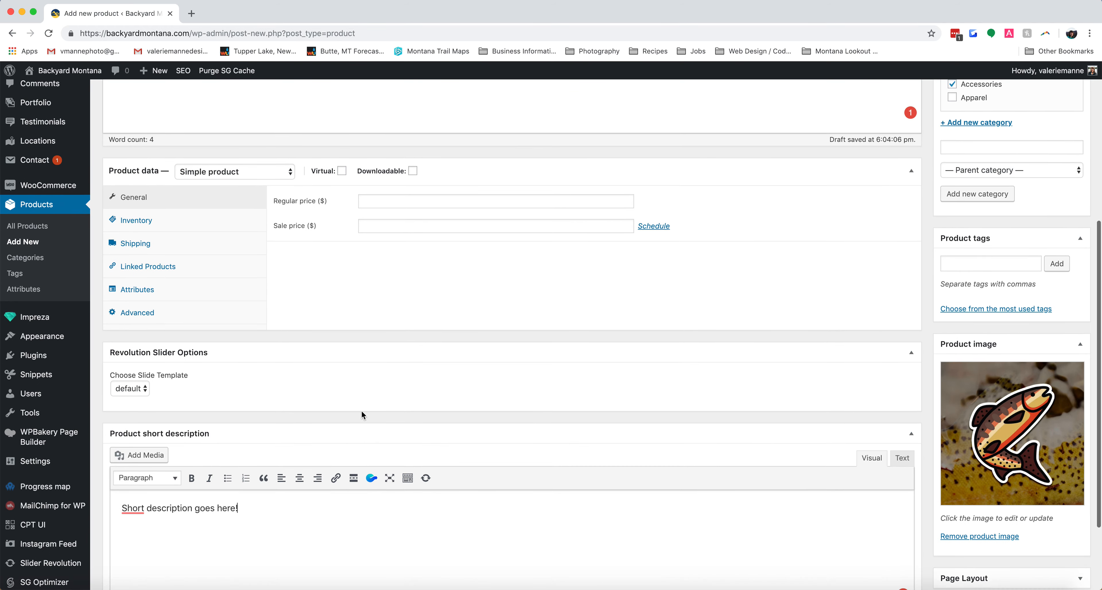
{"action": "scroll", "coordinate": [362, 415], "scroll_direction": "up", "scroll_amount": 1}
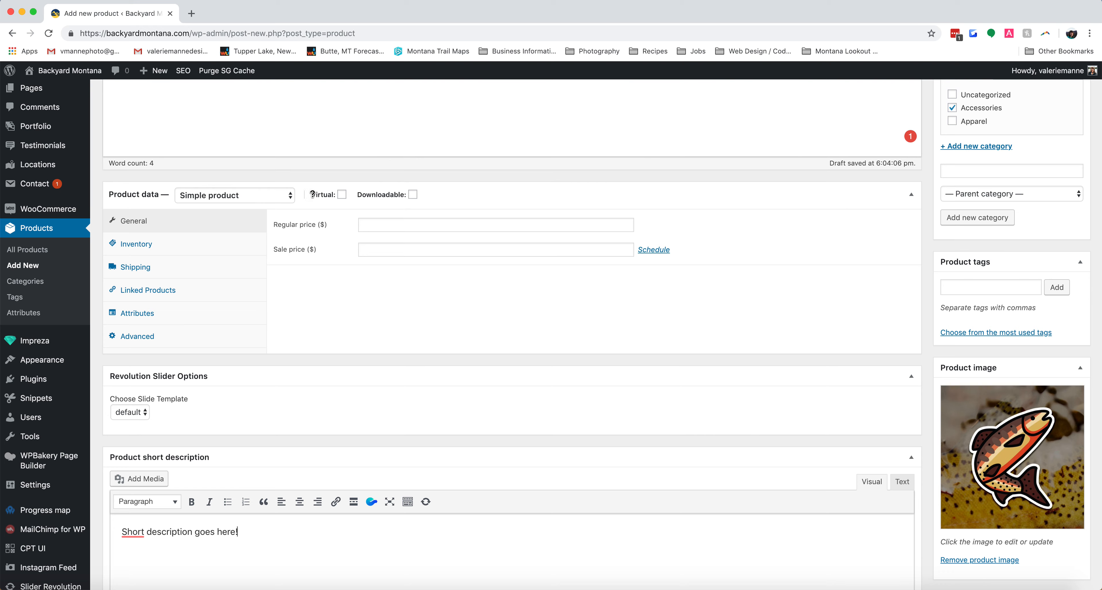
{"action": "left_click", "coordinate": [447, 226]}
{"action": "type", "text": "3"}
{"action": "left_click", "coordinate": [373, 337]}
- Look over the inventory and shipping settings and add Montana Camping Vintage Navy Unisex Tee (#760) as an upsell
{"action": "left_click", "coordinate": [143, 246]}
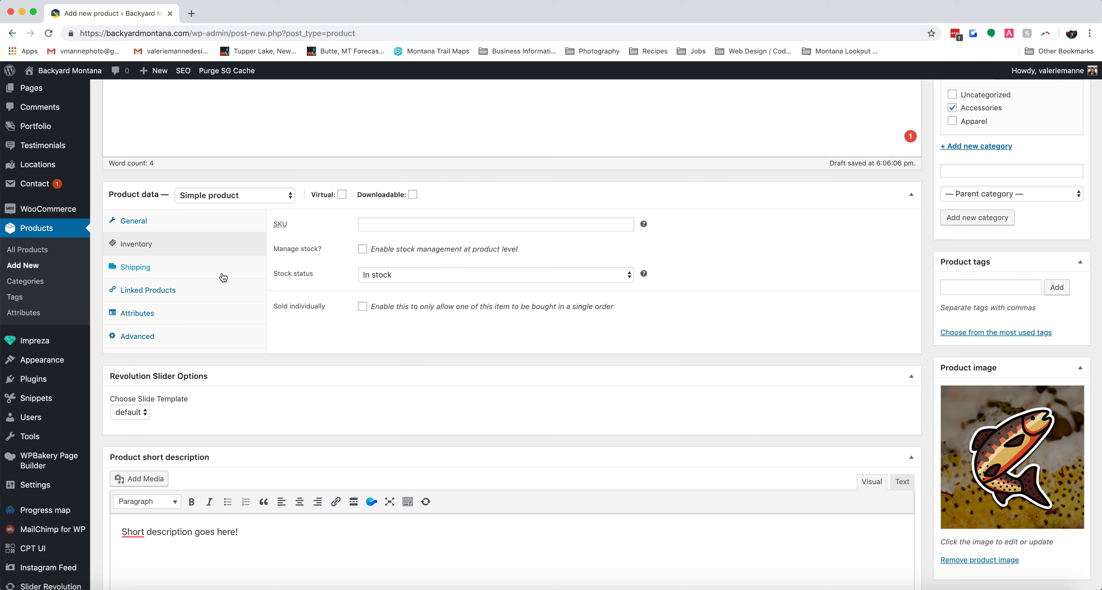
{"action": "left_click", "coordinate": [149, 270]}
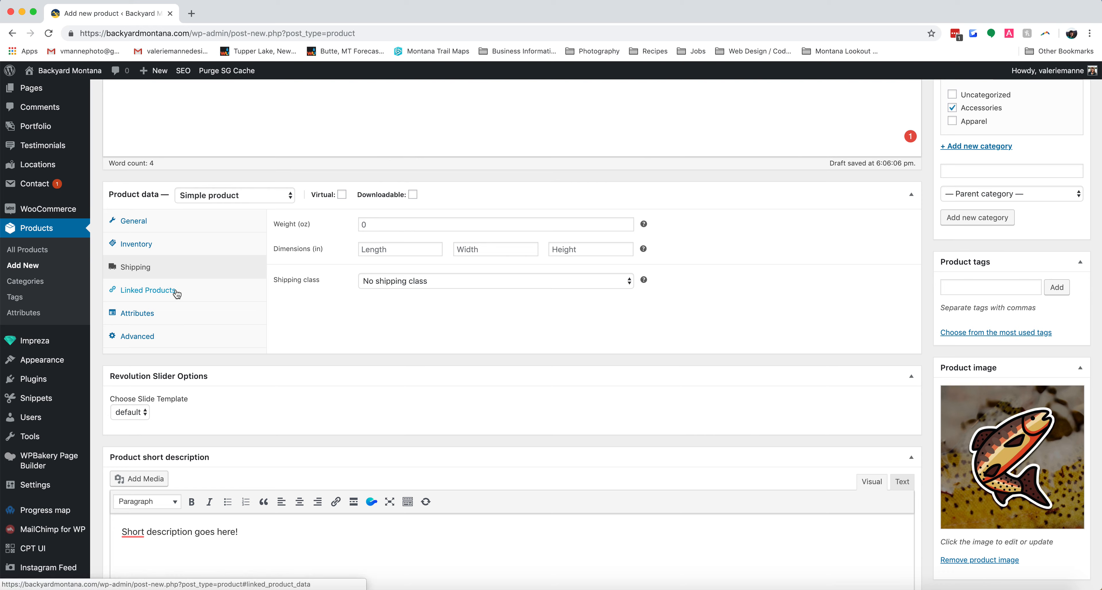
{"action": "left_click", "coordinate": [131, 294]}
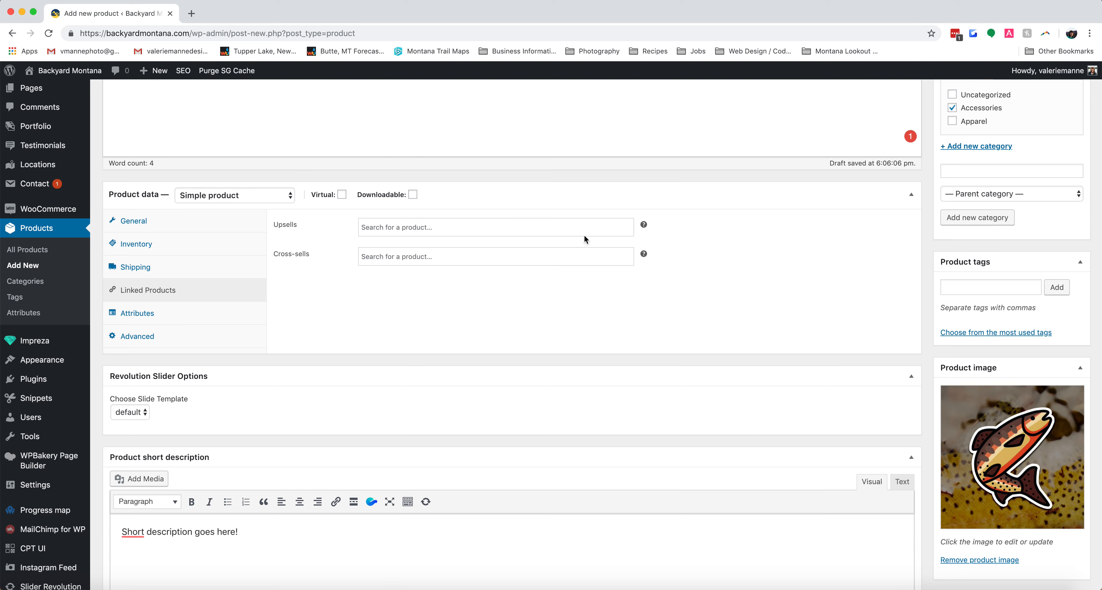
{"action": "left_click", "coordinate": [562, 229]}
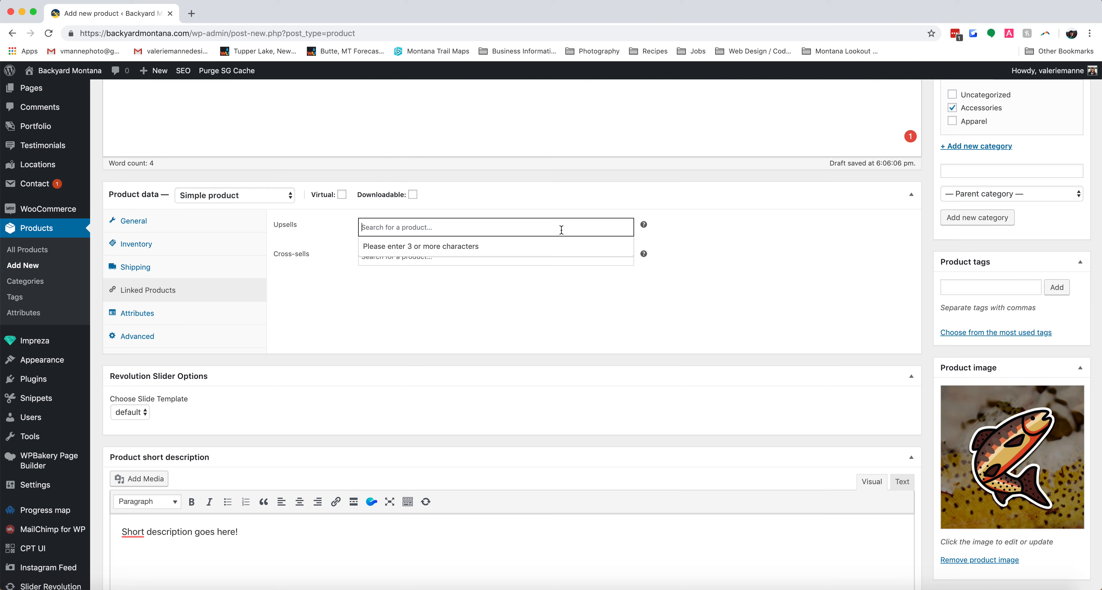
{"action": "type", "text": "tee"}
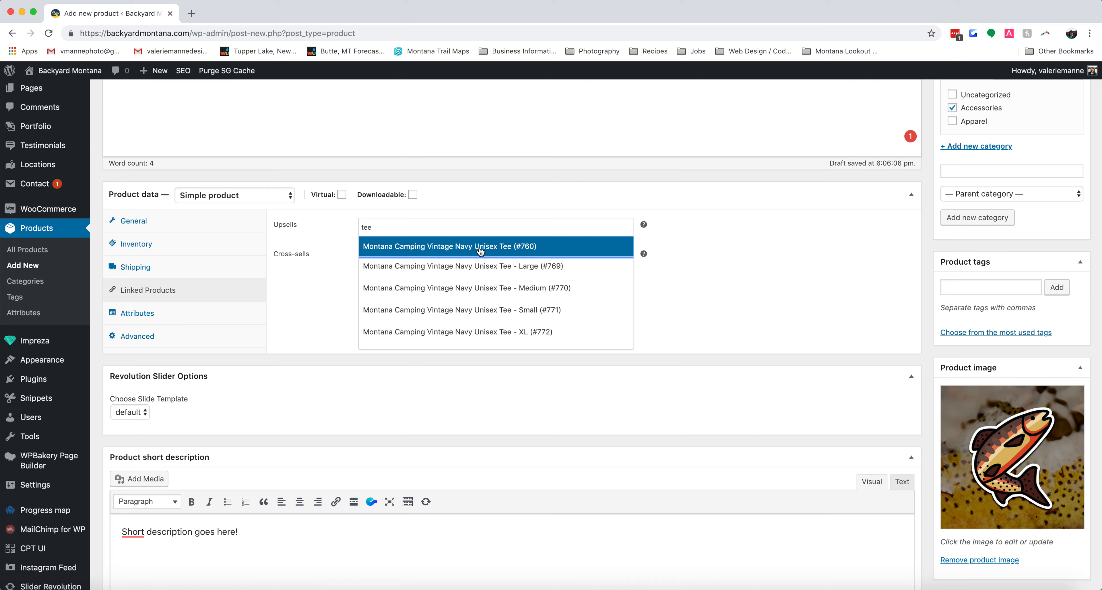
{"action": "left_click", "coordinate": [478, 247]}
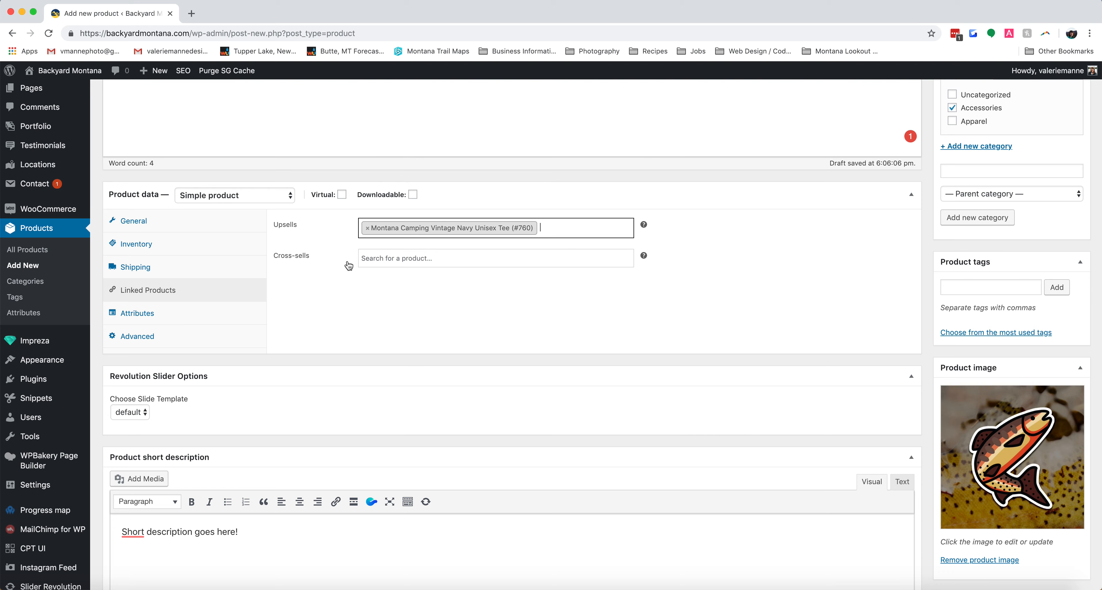
{"action": "left_click", "coordinate": [495, 280]}
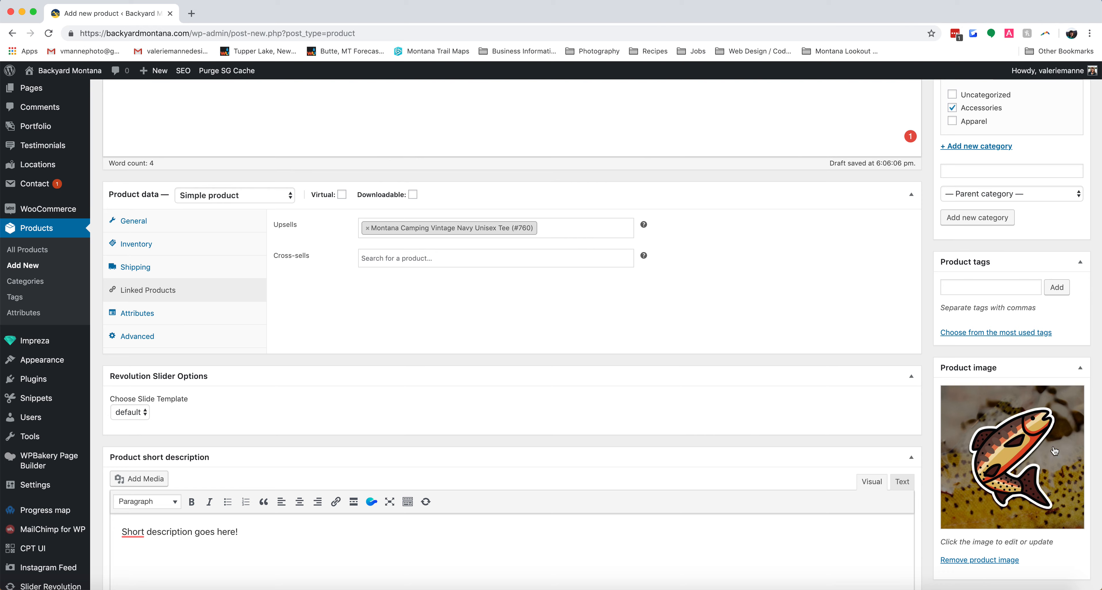
- Examine the cross-sells field, the attribute options and the advanced settings, including the purchase note's help text
{"action": "left_click", "coordinate": [584, 258]}
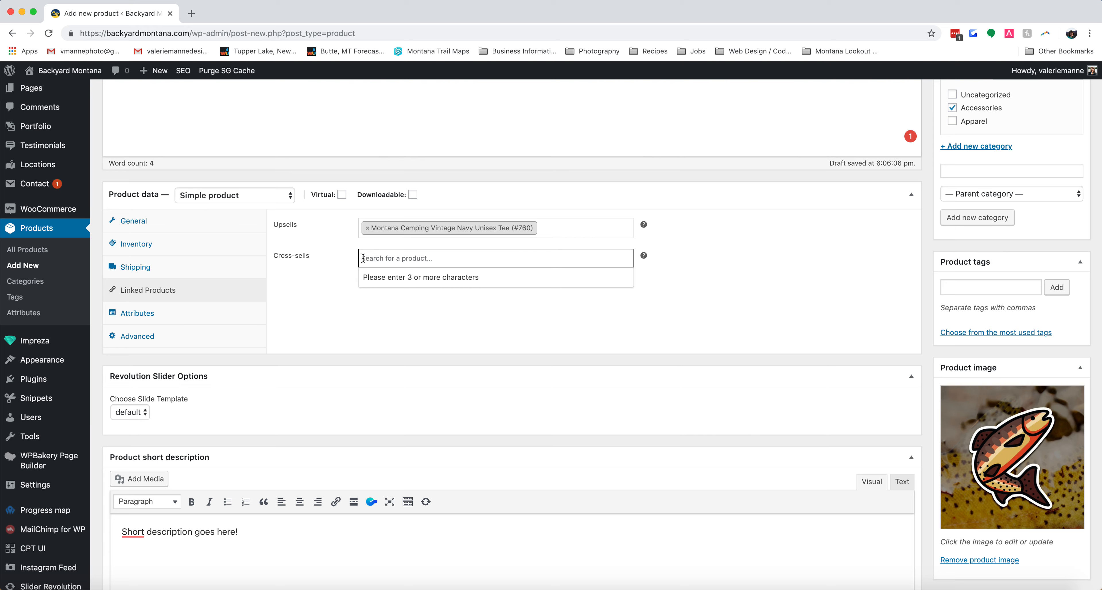
{"action": "left_click", "coordinate": [275, 291]}
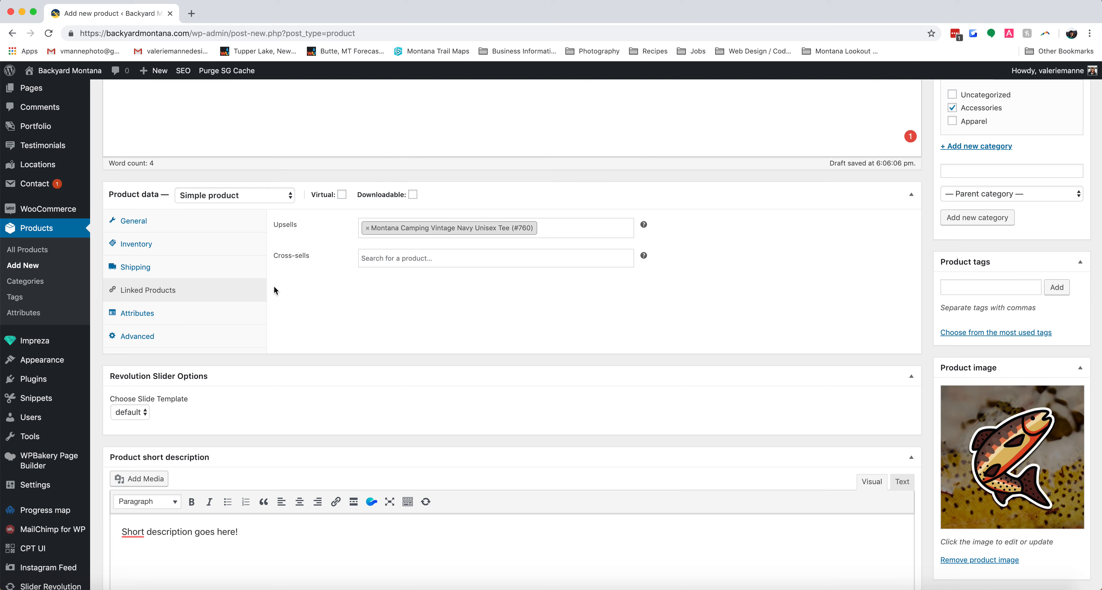
{"action": "left_click", "coordinate": [138, 316]}
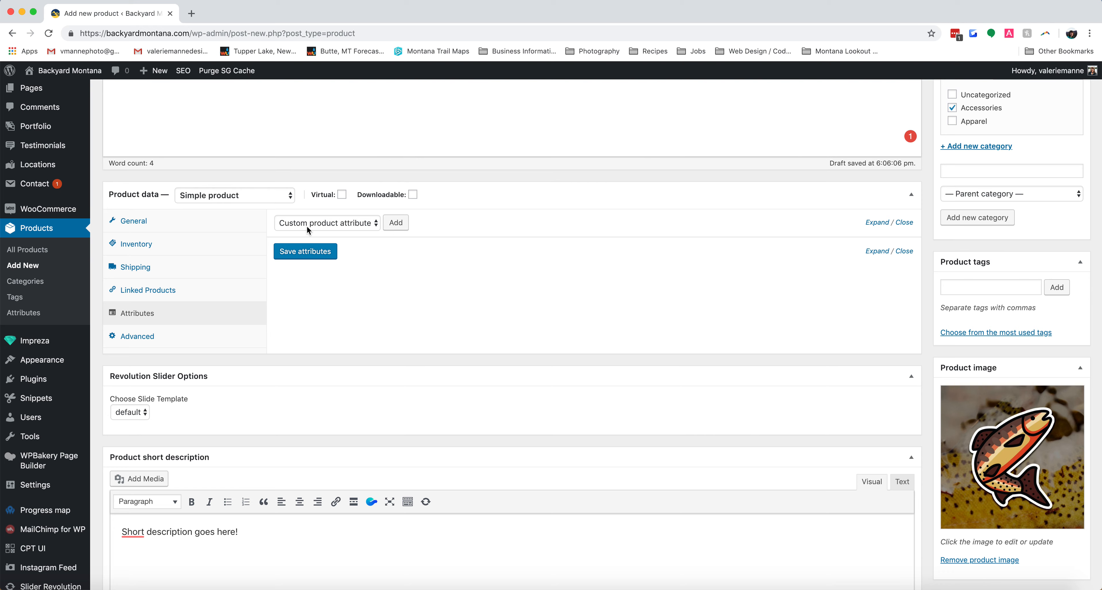
{"action": "left_click", "coordinate": [153, 339]}
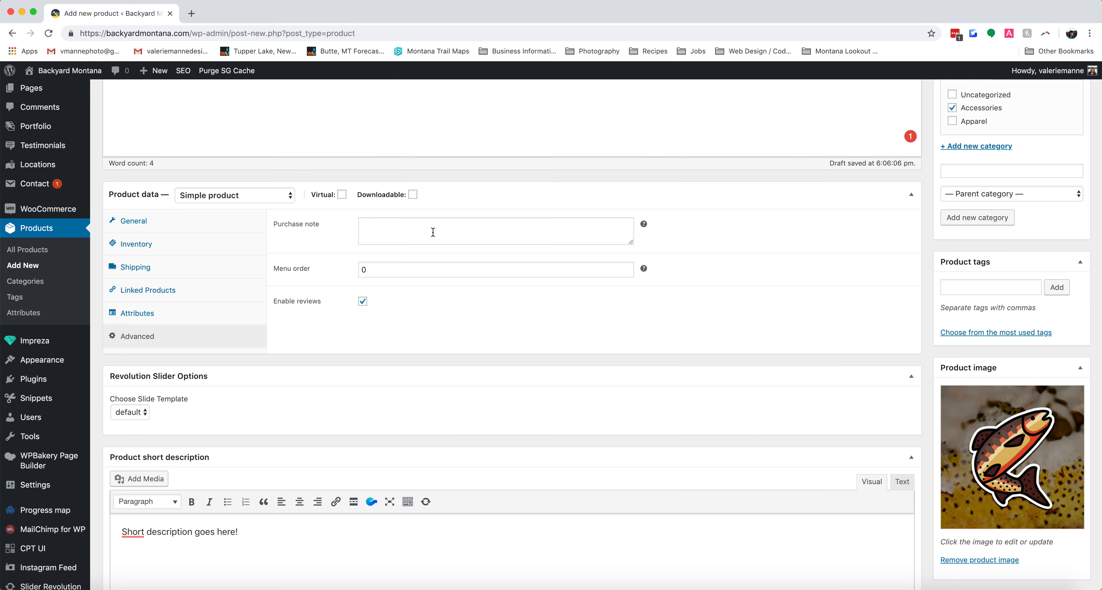
{"action": "mouse_move", "coordinate": [643, 224]}
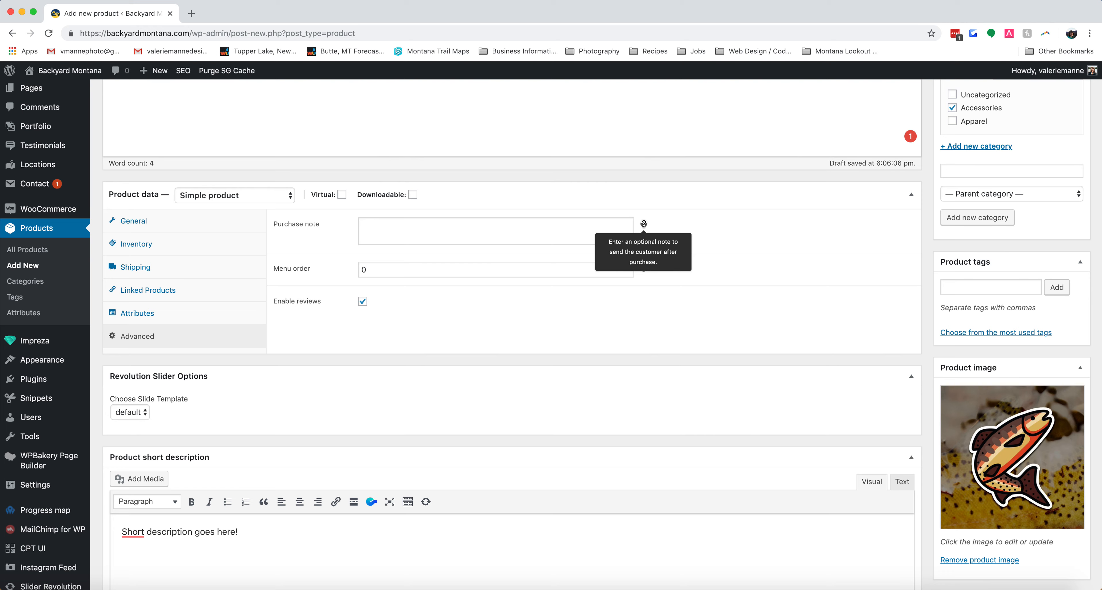
{"action": "left_click", "coordinate": [583, 223]}
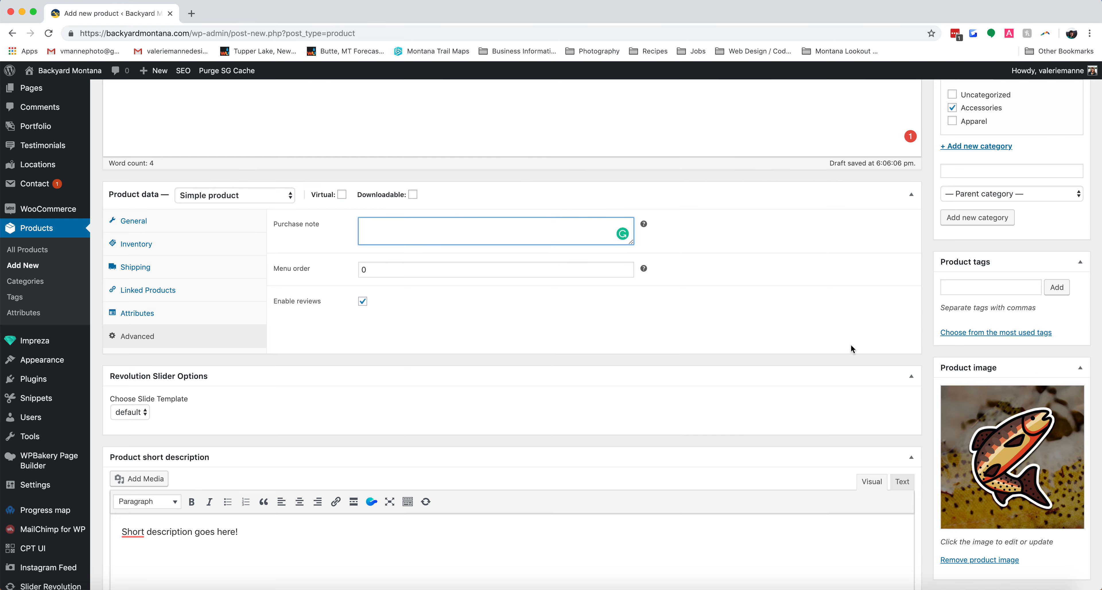
{"action": "left_click", "coordinate": [859, 365]}
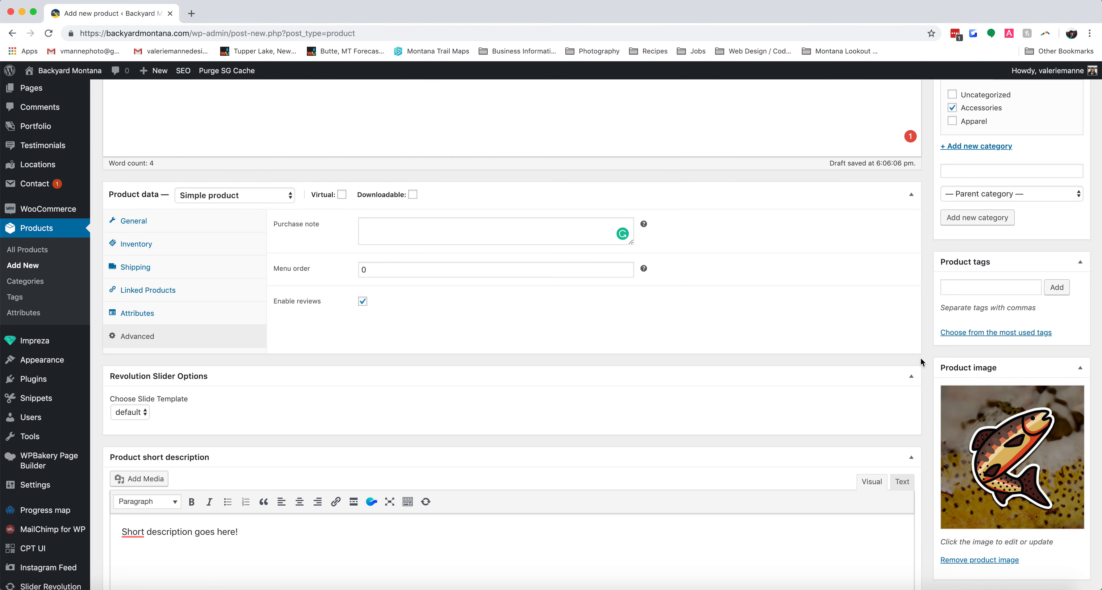
- Publish the Golden Trout Sticker product and open its live page in a new browser tab
{"action": "scroll", "coordinate": [920, 357], "scroll_direction": "up", "scroll_amount": 5}
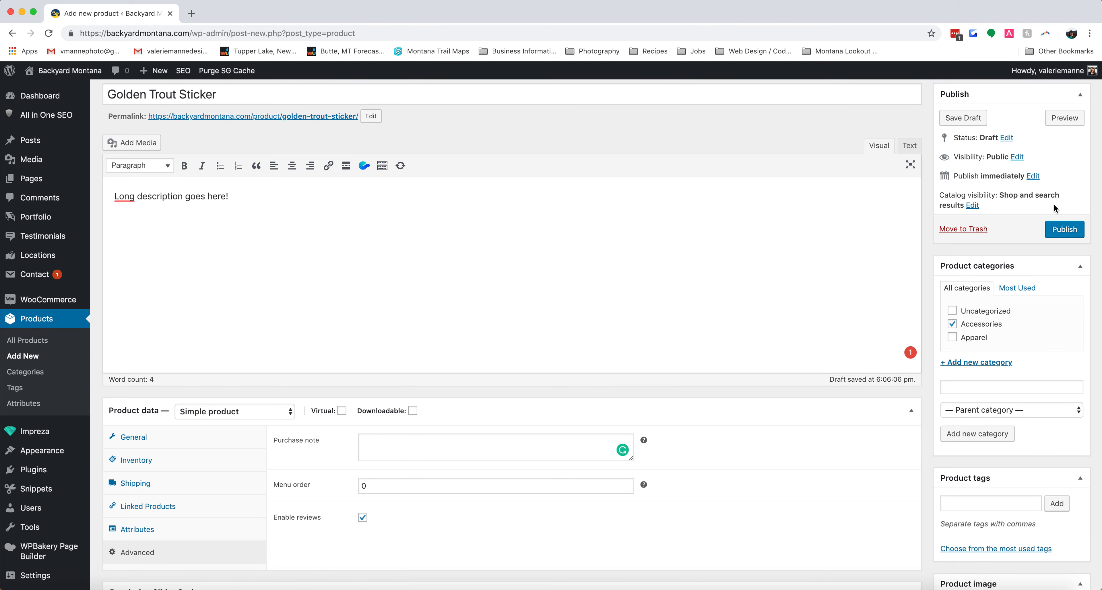
{"action": "left_click", "coordinate": [1065, 231]}
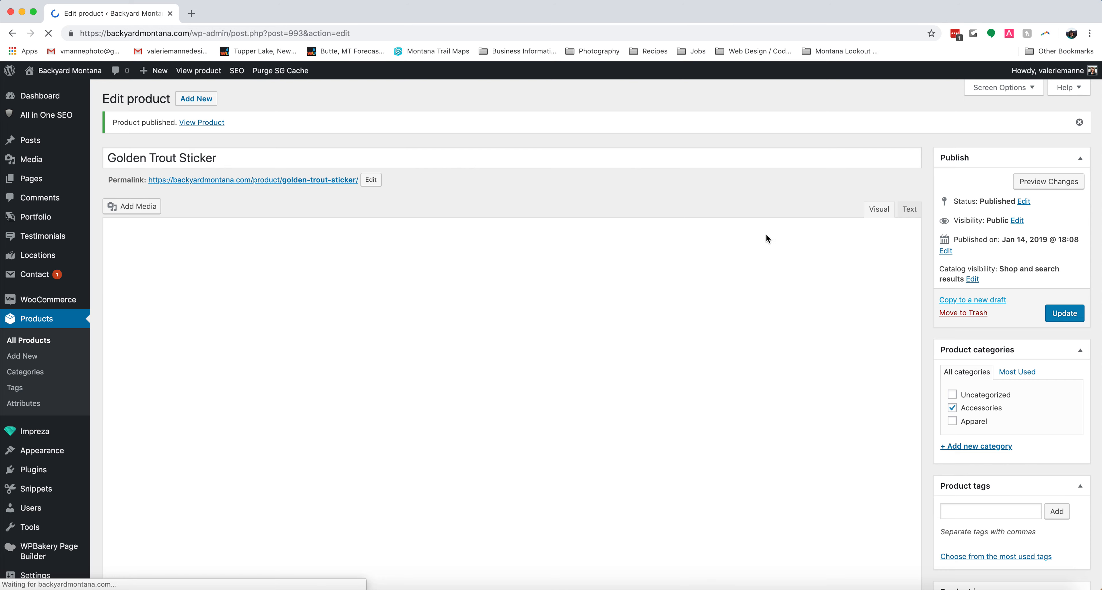
{"action": "right_click", "coordinate": [323, 183]}
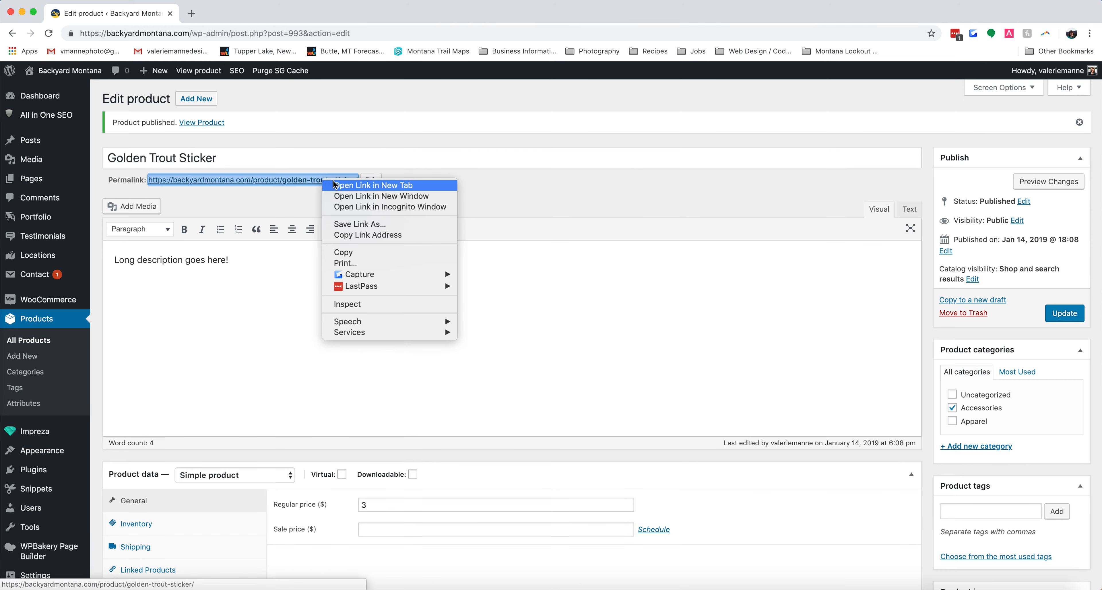
{"action": "left_click", "coordinate": [345, 186]}
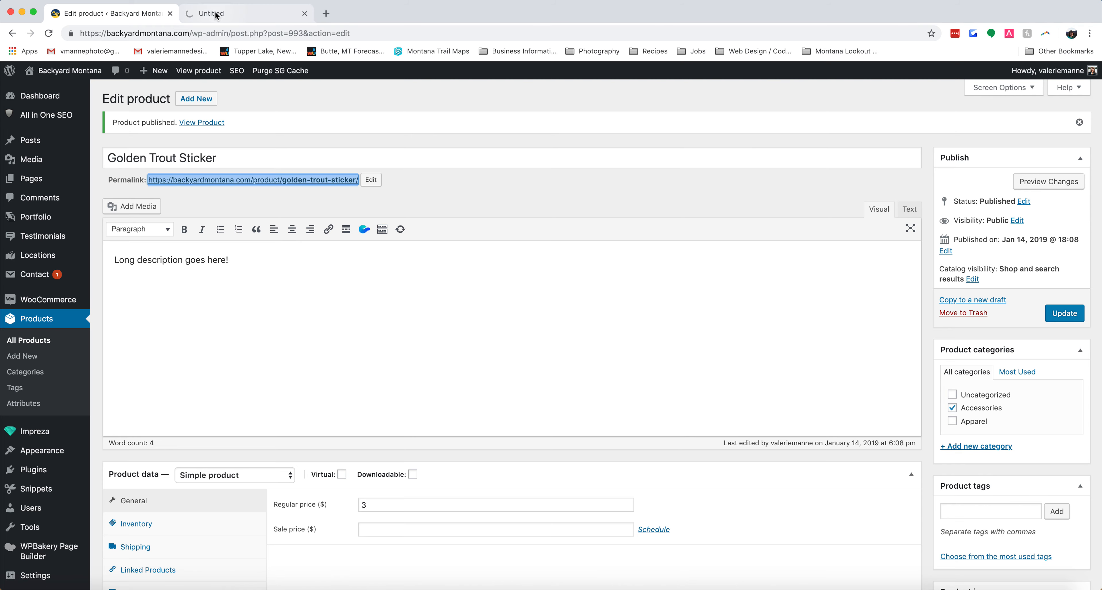
{"action": "left_click", "coordinate": [217, 15]}
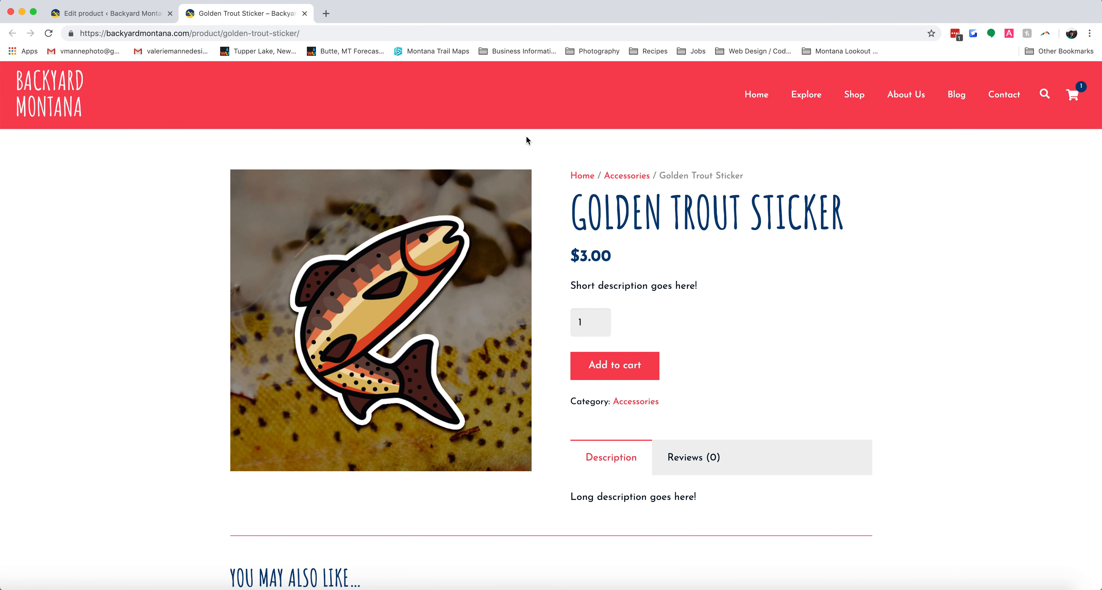
- Examine the live product page's price, short and long descriptions, and the upsell under the "You may also like" heading
{"action": "scroll", "coordinate": [526, 137], "scroll_direction": "down", "scroll_amount": 1}
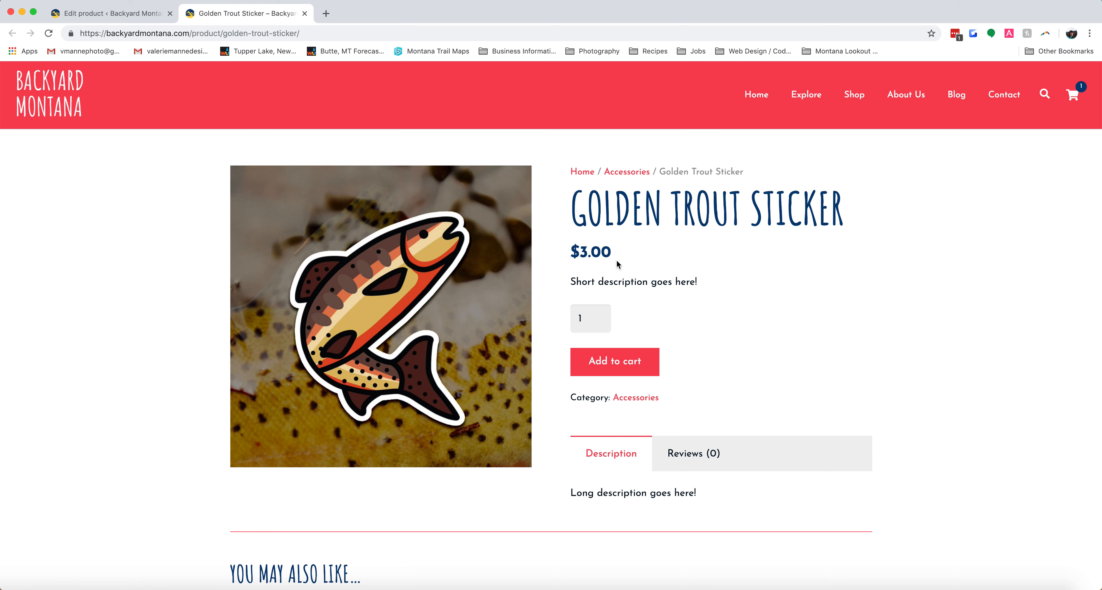
{"action": "scroll", "coordinate": [623, 265], "scroll_direction": "down", "scroll_amount": 1}
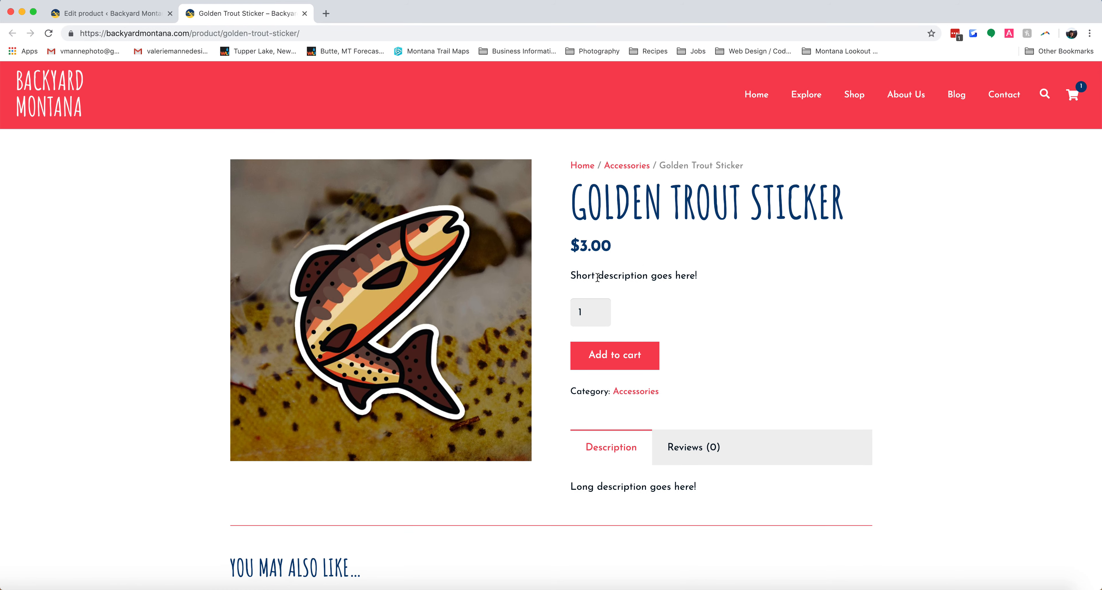
{"action": "scroll", "coordinate": [685, 389], "scroll_direction": "down", "scroll_amount": 5}
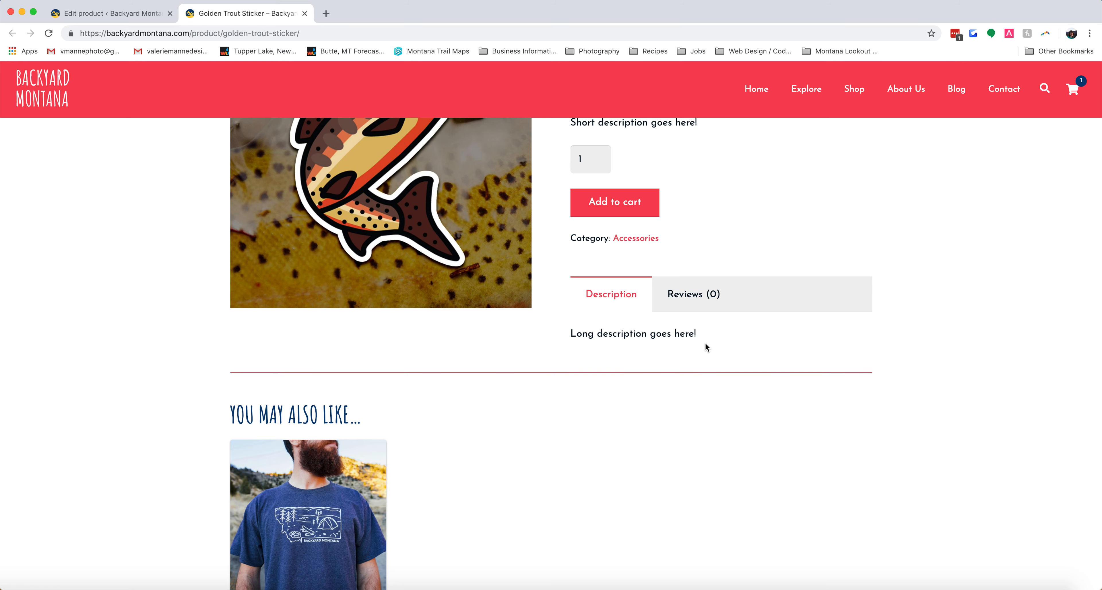
{"action": "scroll", "coordinate": [706, 347], "scroll_direction": "down", "scroll_amount": 3}
{"action": "mouse_move", "coordinate": [360, 392]}
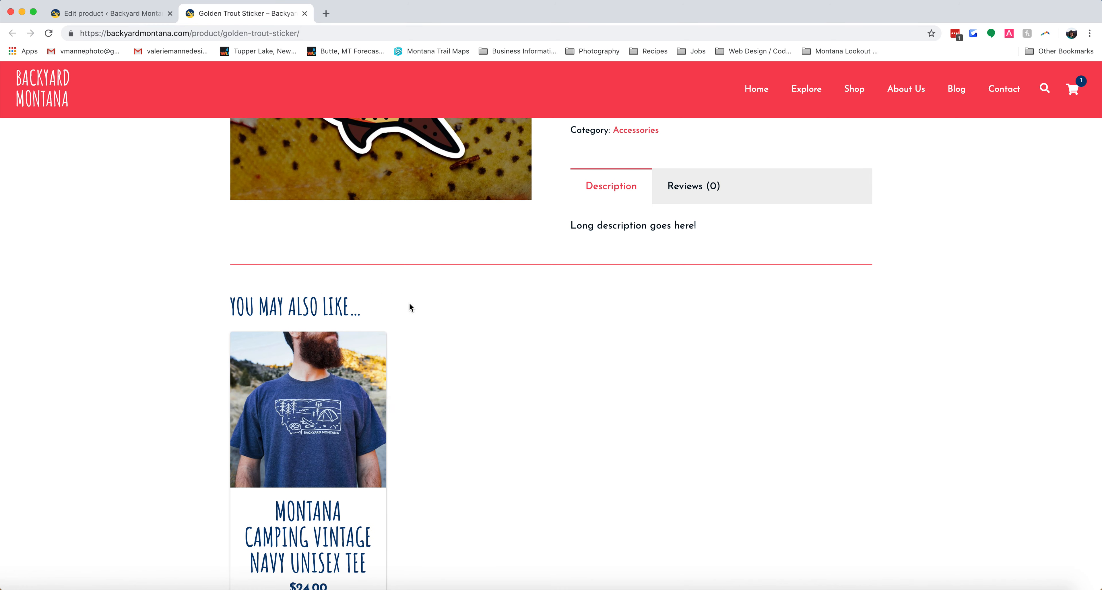
{"action": "left_click_drag", "start_coordinate": [231, 308], "coordinate": [352, 308]}
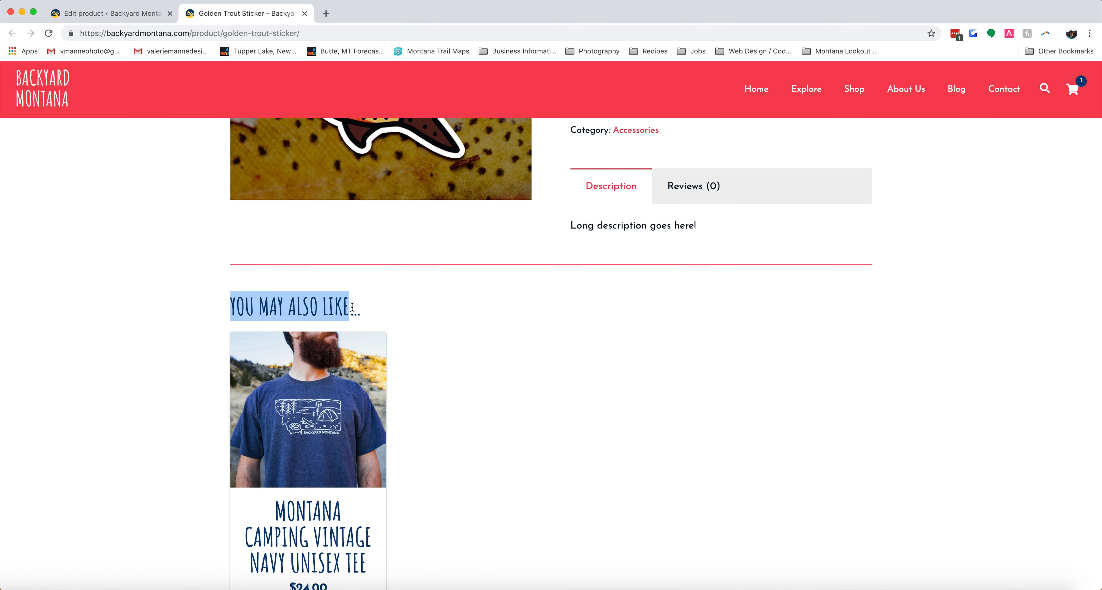
{"action": "left_click", "coordinate": [391, 328]}
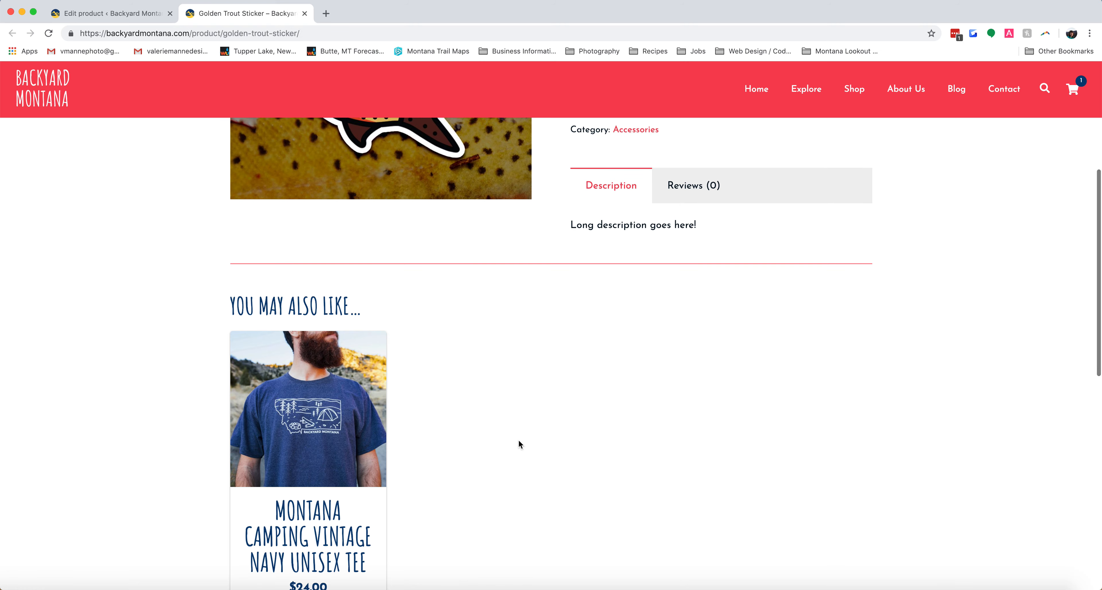
- Open the store's Shop page from the live product page
{"action": "scroll", "coordinate": [519, 445], "scroll_direction": "down", "scroll_amount": 4}
{"action": "scroll", "coordinate": [704, 387], "scroll_direction": "up", "scroll_amount": 10}
{"action": "left_click", "coordinate": [859, 96]}
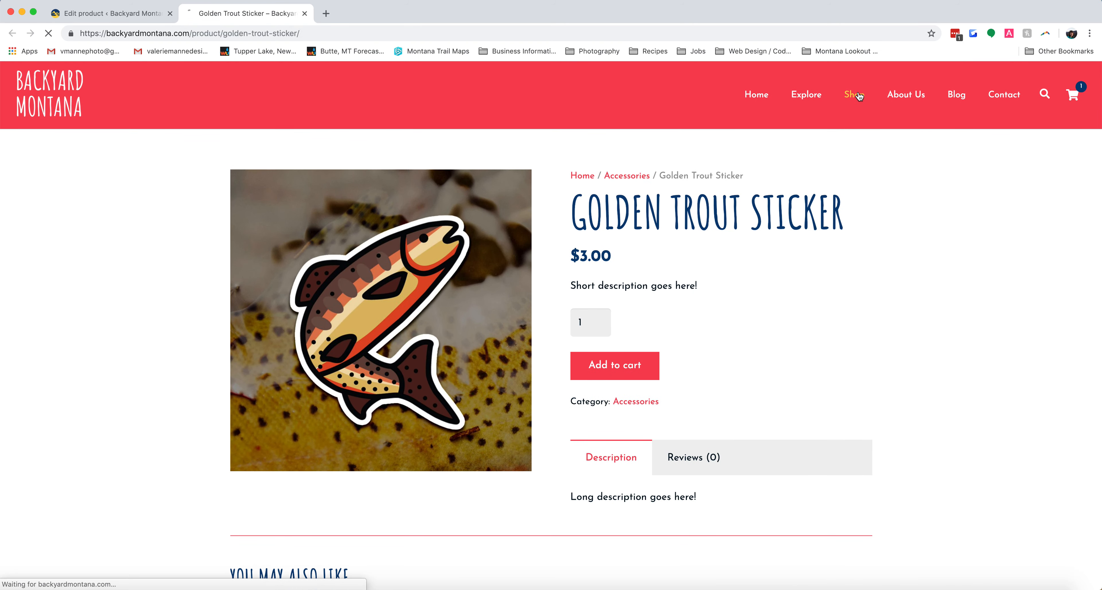